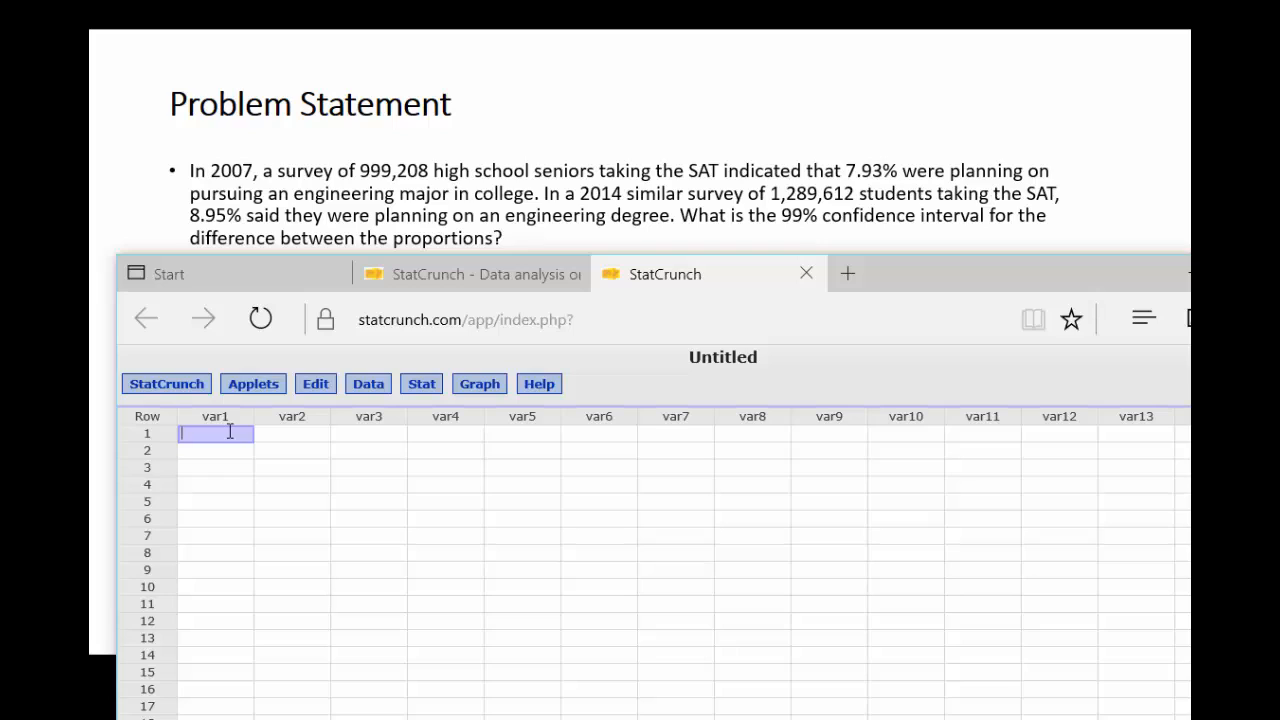
Step: Enter the sample sizes 999208 and 1289612 in the first two rows of var1
{"action": "type", "text": "999208"}
{"action": "left_click", "coordinate": [220, 453]}
{"action": "type", "text": "1289"}
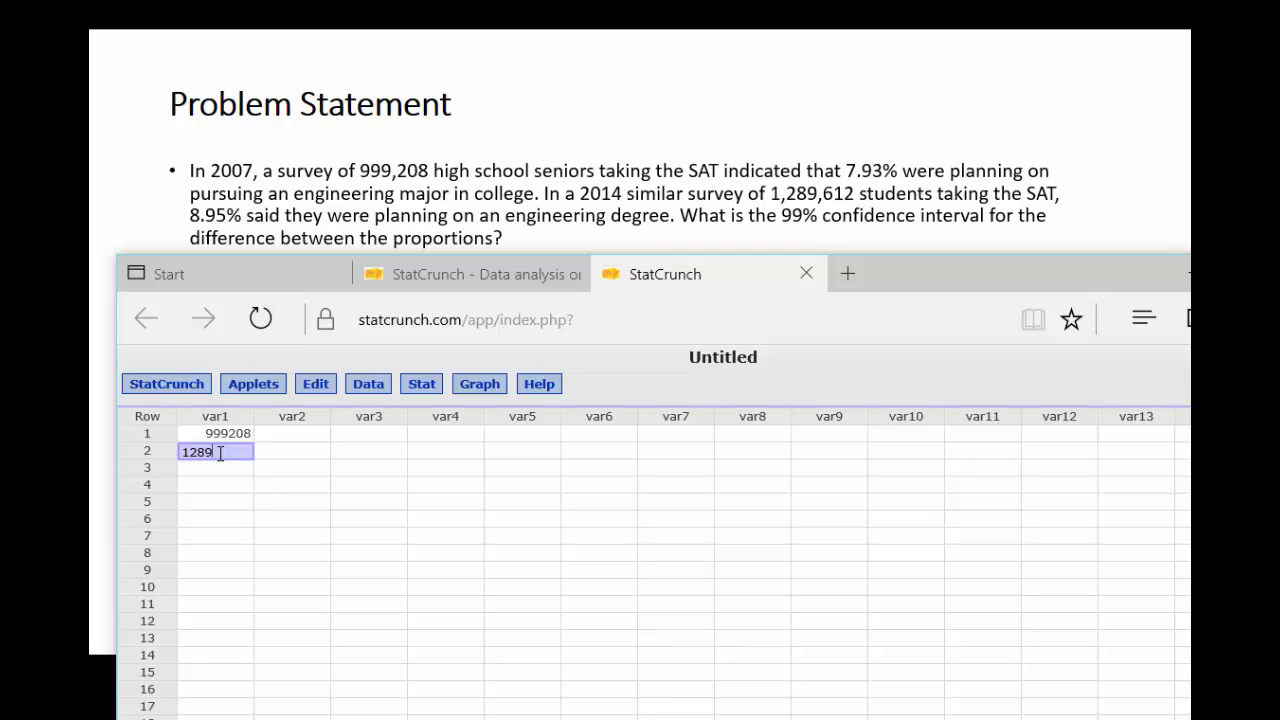
{"action": "type", "text": "612"}
Step: Enter the sample proportions .0793 and .0895 in the first two rows of var2
{"action": "left_click", "coordinate": [313, 432]}
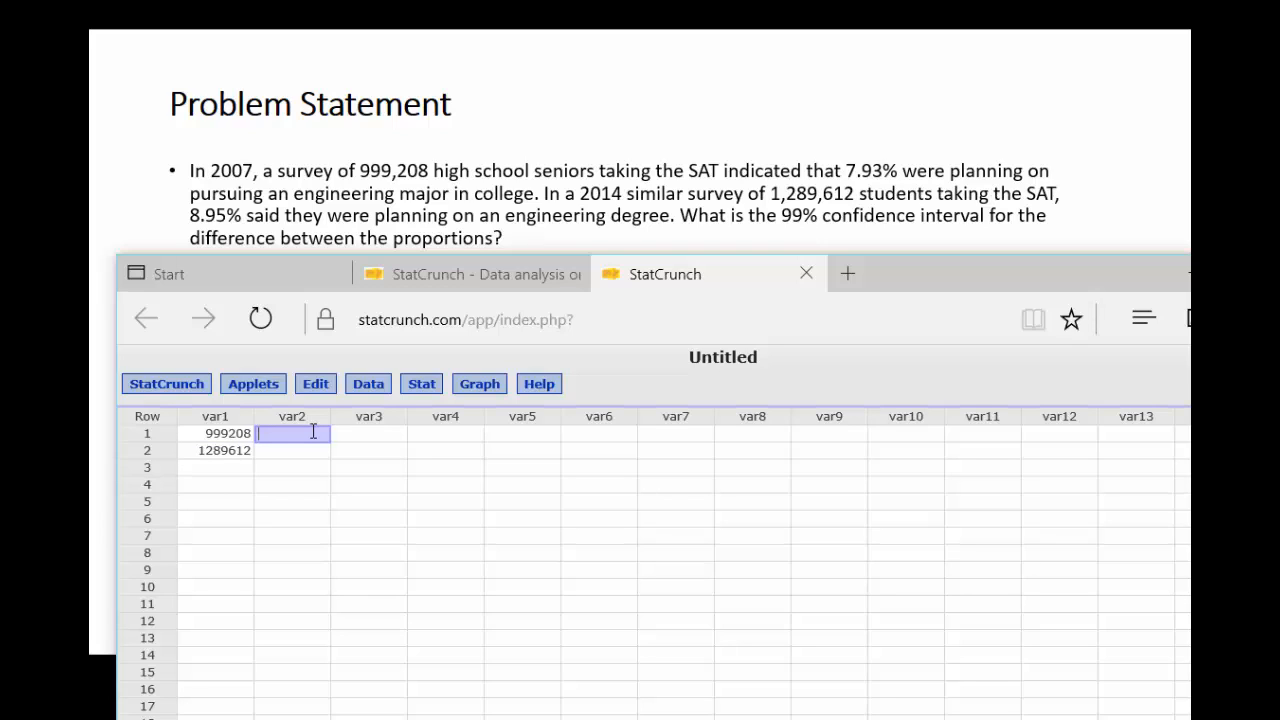
{"action": "type", "text": ".0793"}
{"action": "left_click", "coordinate": [311, 450]}
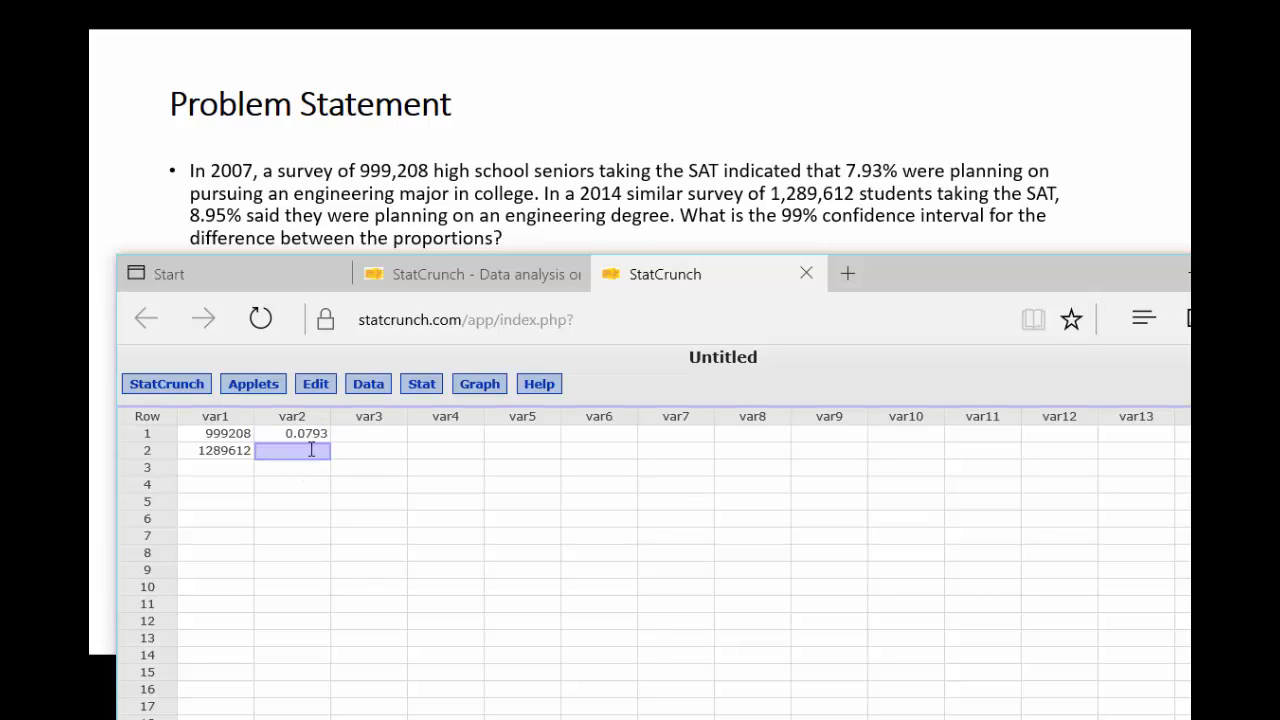
{"action": "type", "text": ".0895"}
{"action": "left_click", "coordinate": [397, 433]}
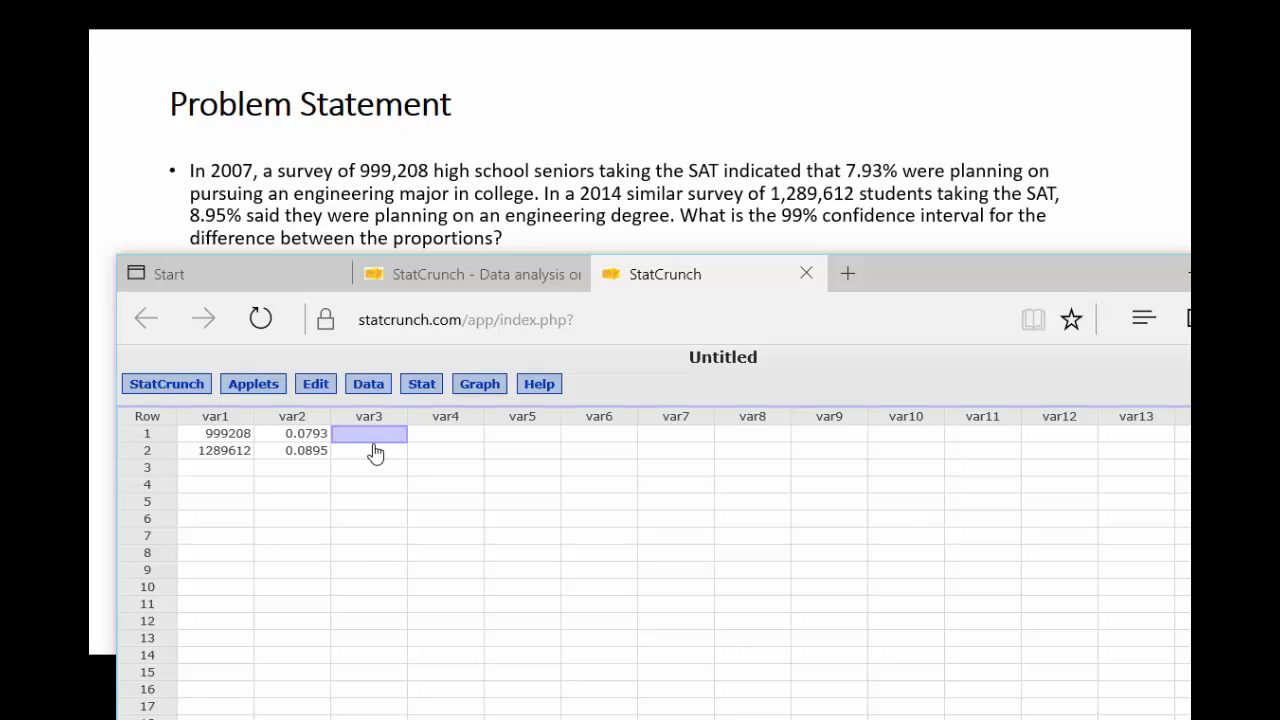
{"action": "left_click", "coordinate": [422, 388]}
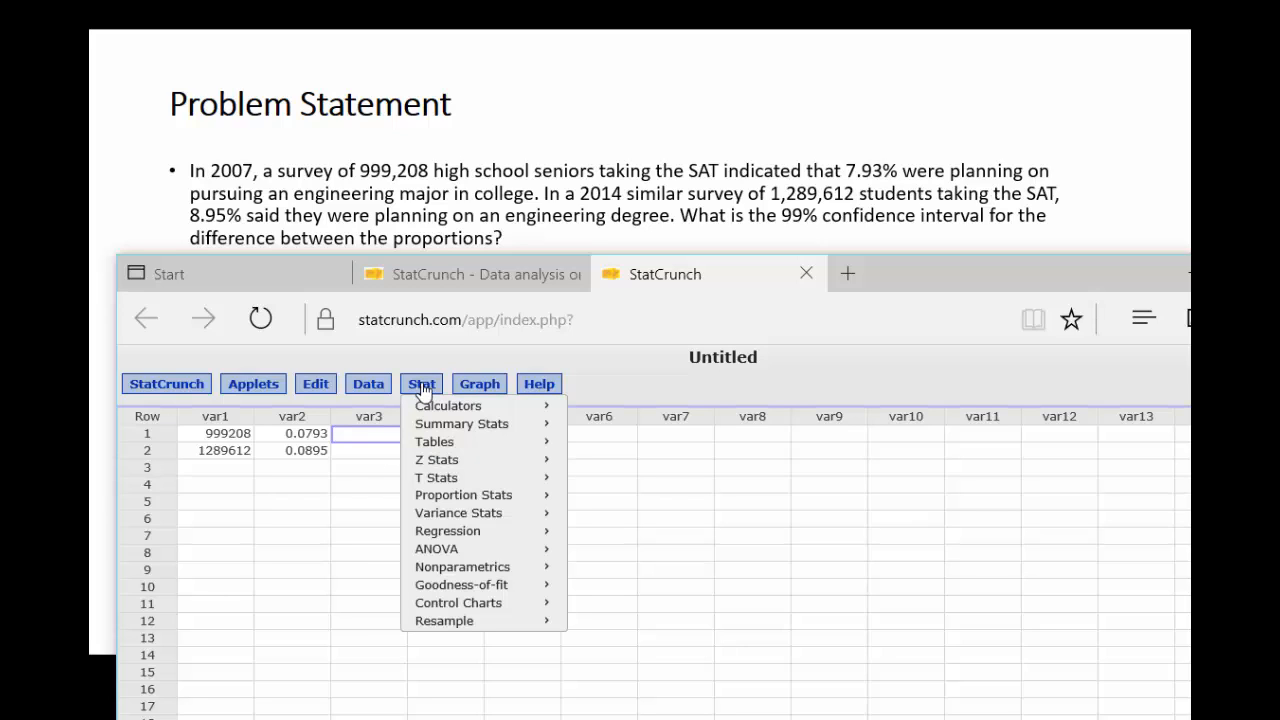
{"action": "mouse_move", "coordinate": [495, 498]}
{"action": "mouse_move", "coordinate": [645, 527]}
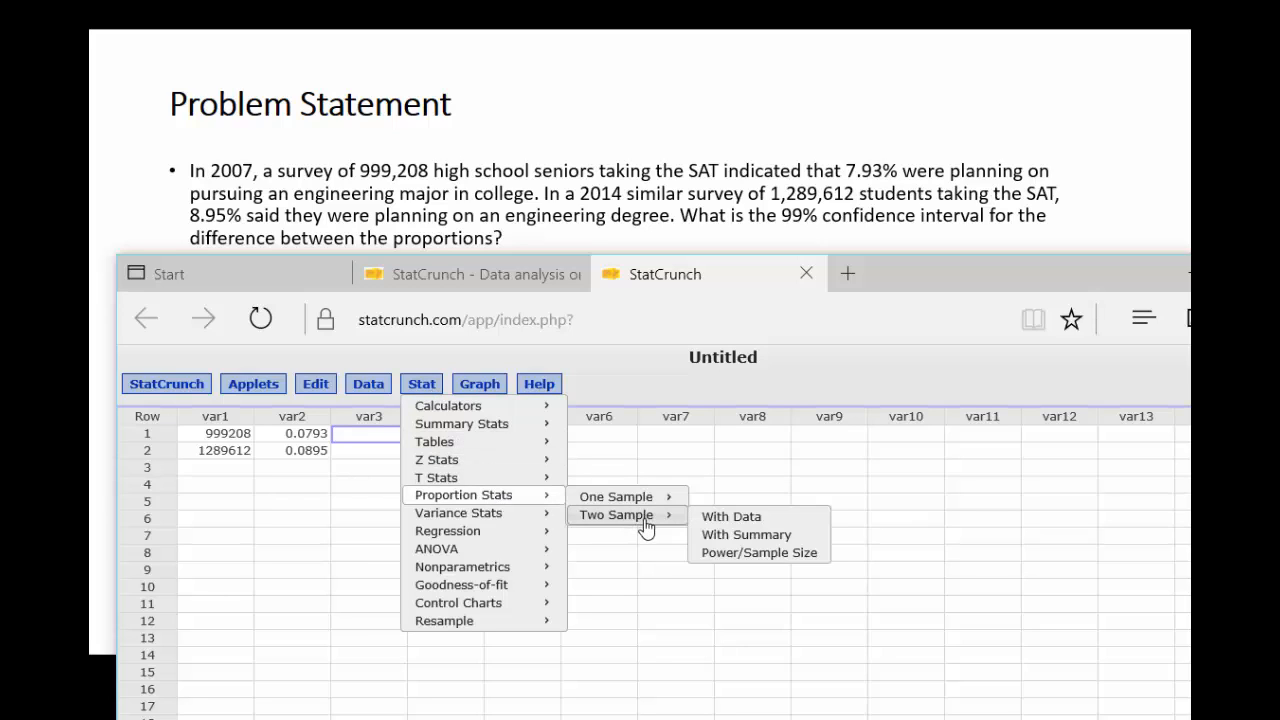
{"action": "left_click", "coordinate": [753, 537]}
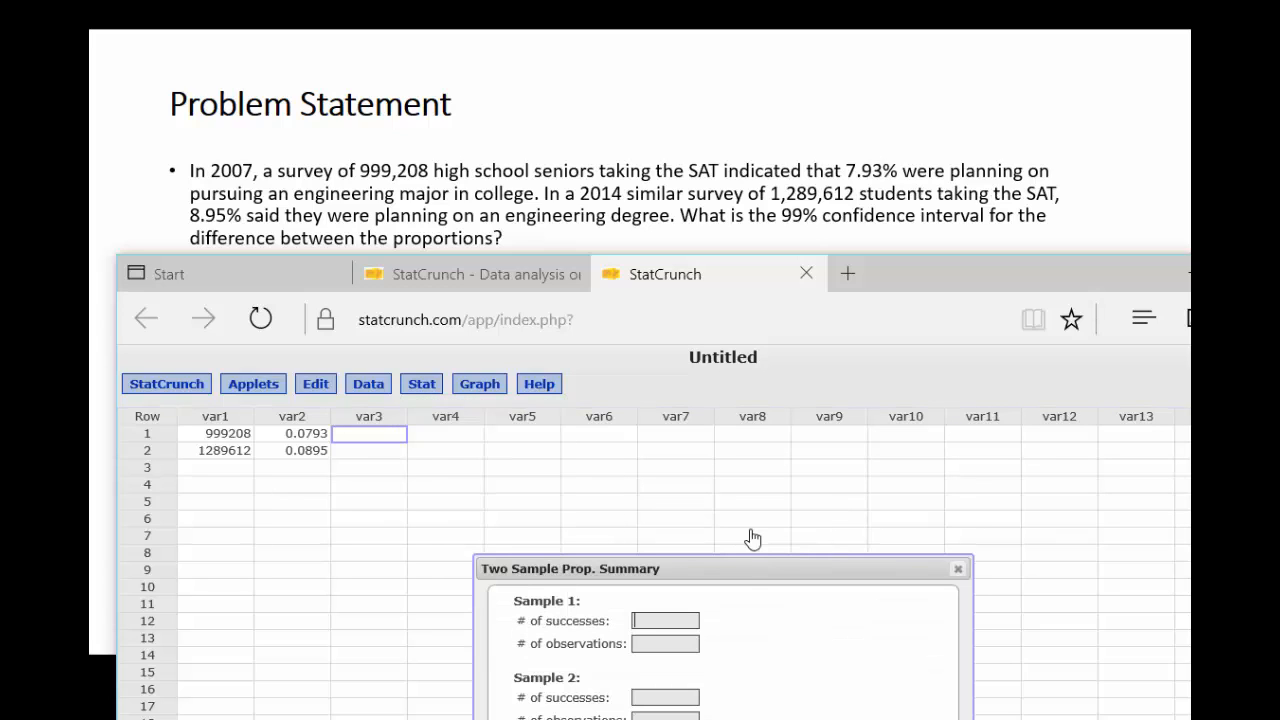
{"action": "left_click_drag", "start_coordinate": [749, 569], "coordinate": [740, 397]}
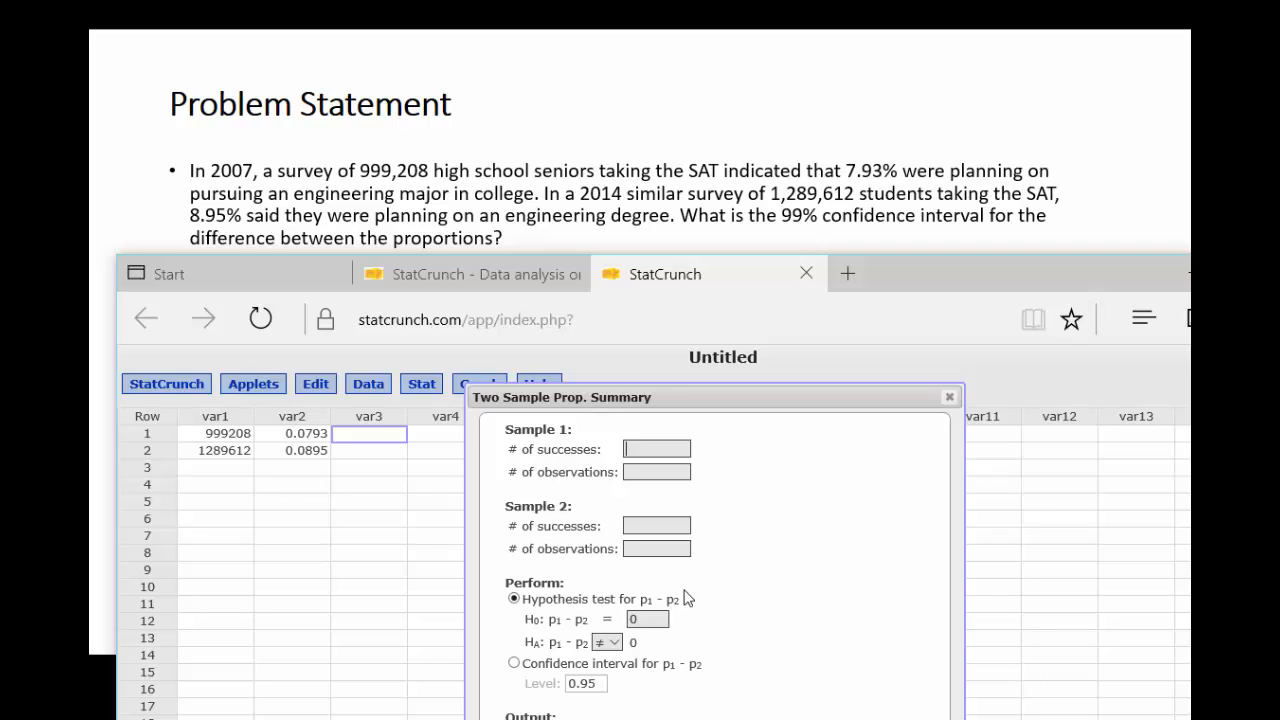
Step: Set up a computed column in the data table with the expression var1*var2
{"action": "left_click", "coordinate": [368, 389]}
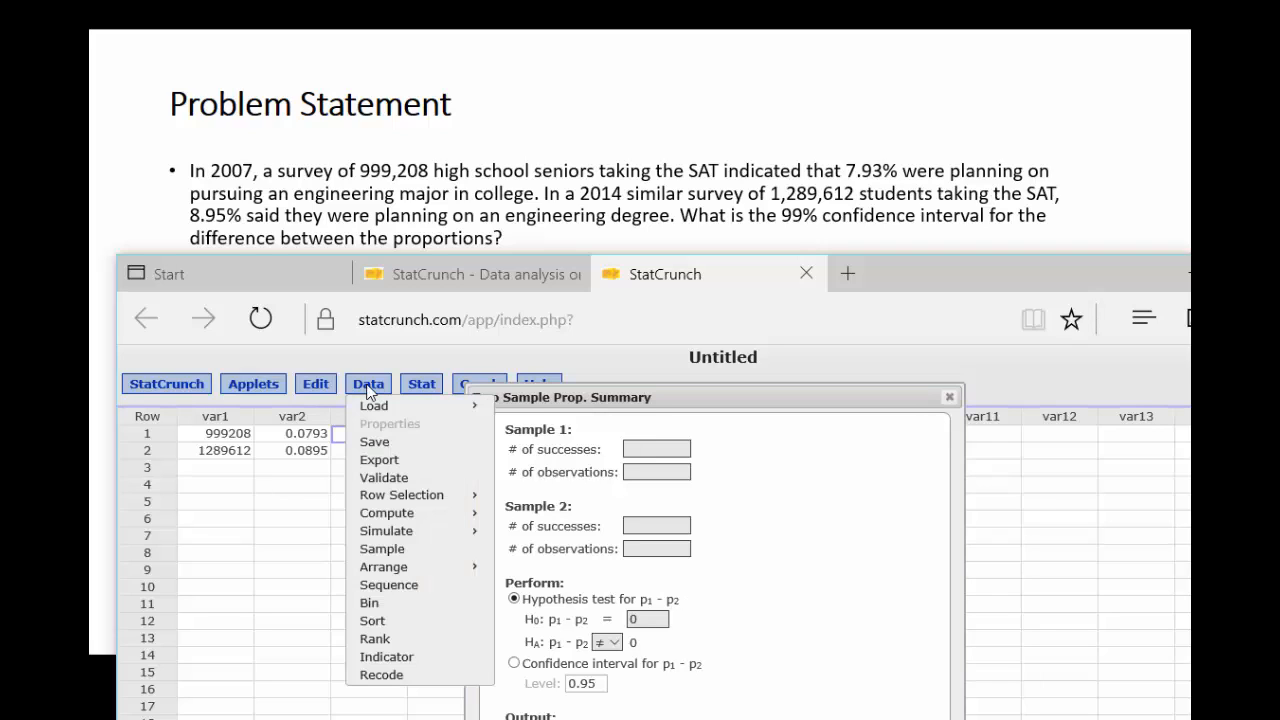
{"action": "mouse_move", "coordinate": [423, 514]}
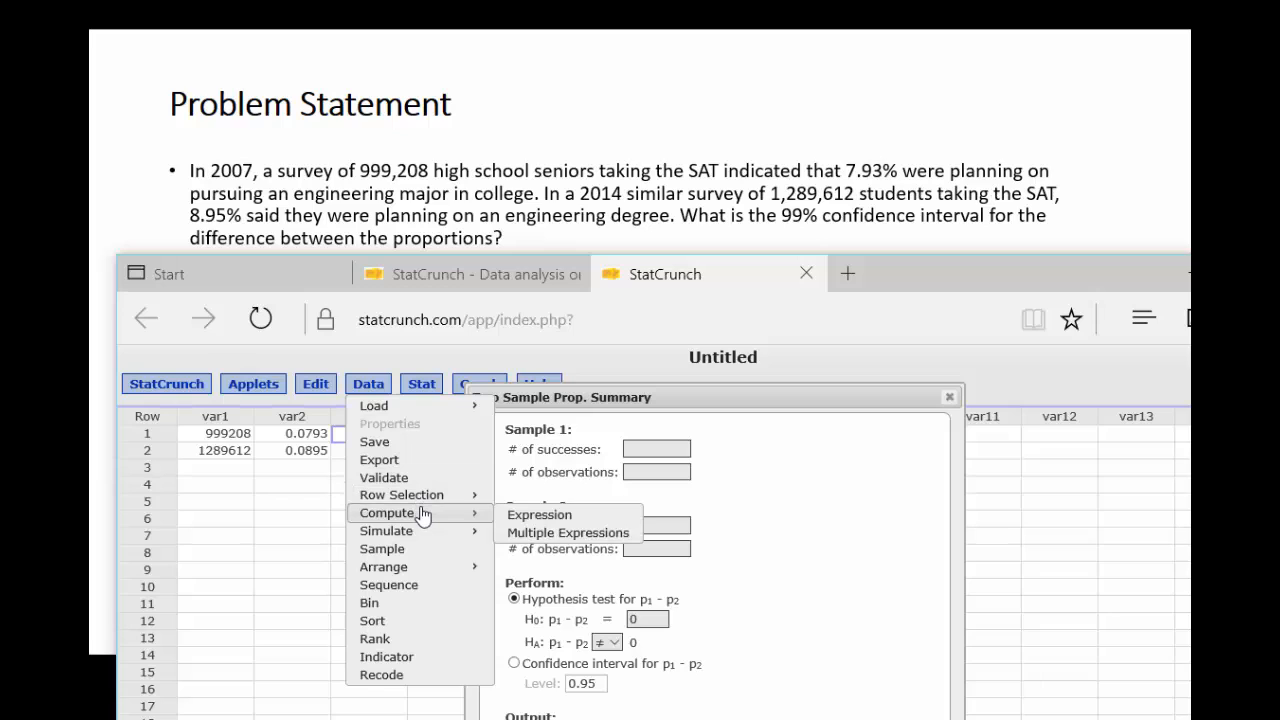
{"action": "left_click", "coordinate": [538, 519]}
{"action": "left_click_drag", "start_coordinate": [653, 655], "coordinate": [616, 400]}
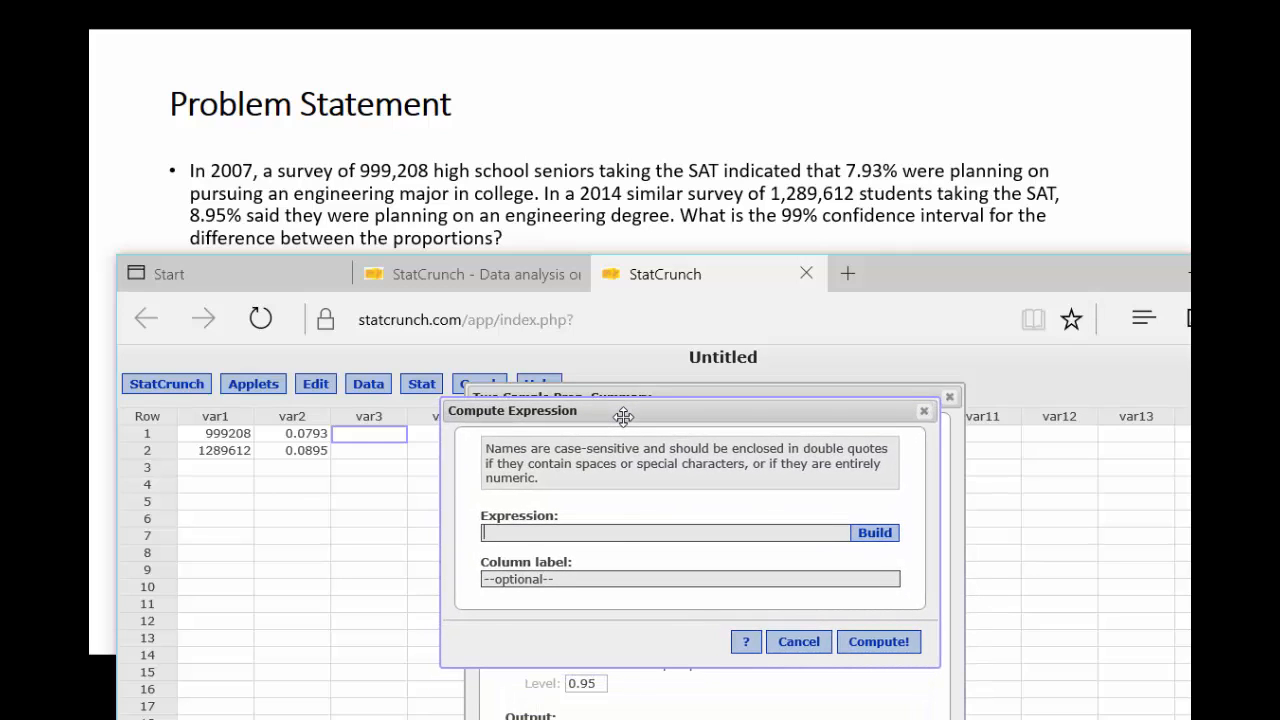
{"action": "left_click", "coordinate": [569, 532]}
{"action": "type", "text": "var1*var2"}
Step: Label the computed column Successes and compute it into the data table
{"action": "left_click", "coordinate": [562, 580]}
{"action": "type", "text": "S"}
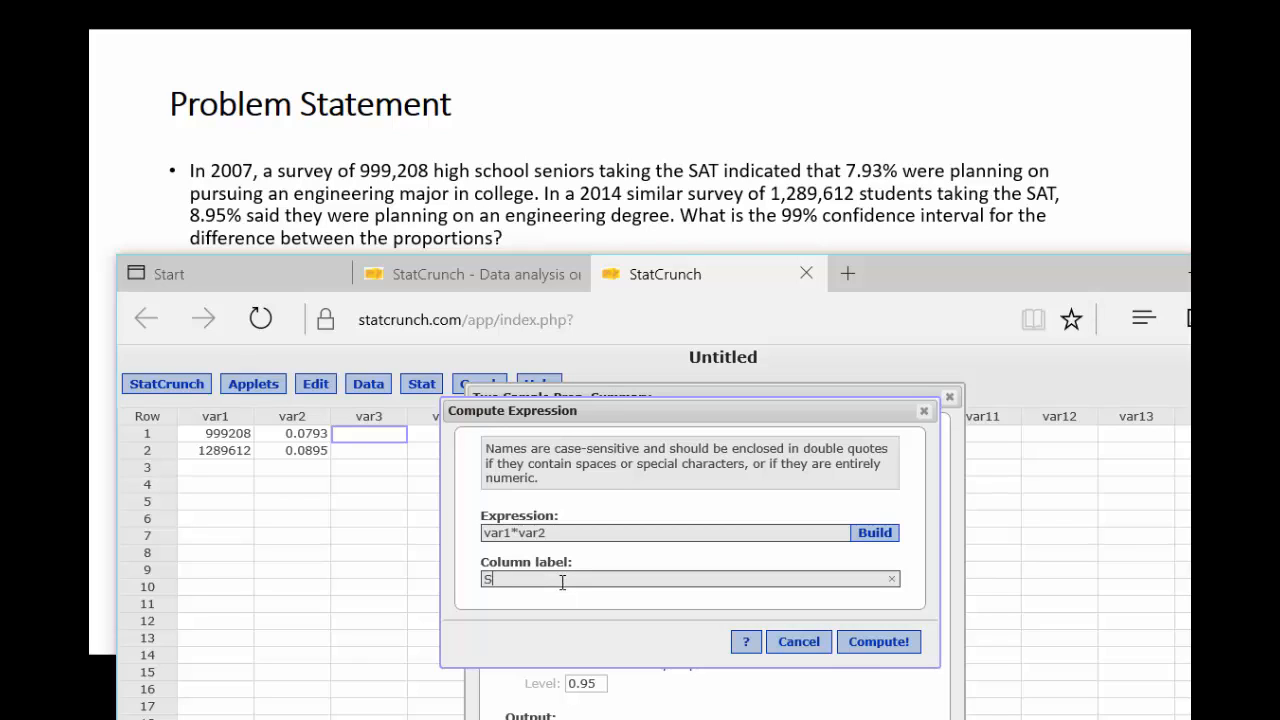
{"action": "type", "text": "uccersses"}
{"action": "key", "text": "BackSpace"}
{"action": "key", "text": "BackSpace"}
{"action": "key", "text": "BackSpace"}
{"action": "key", "text": "BackSpace"}
{"action": "key", "text": "BackSpace"}
{"action": "type", "text": "sses"}
{"action": "left_click", "coordinate": [880, 642]}
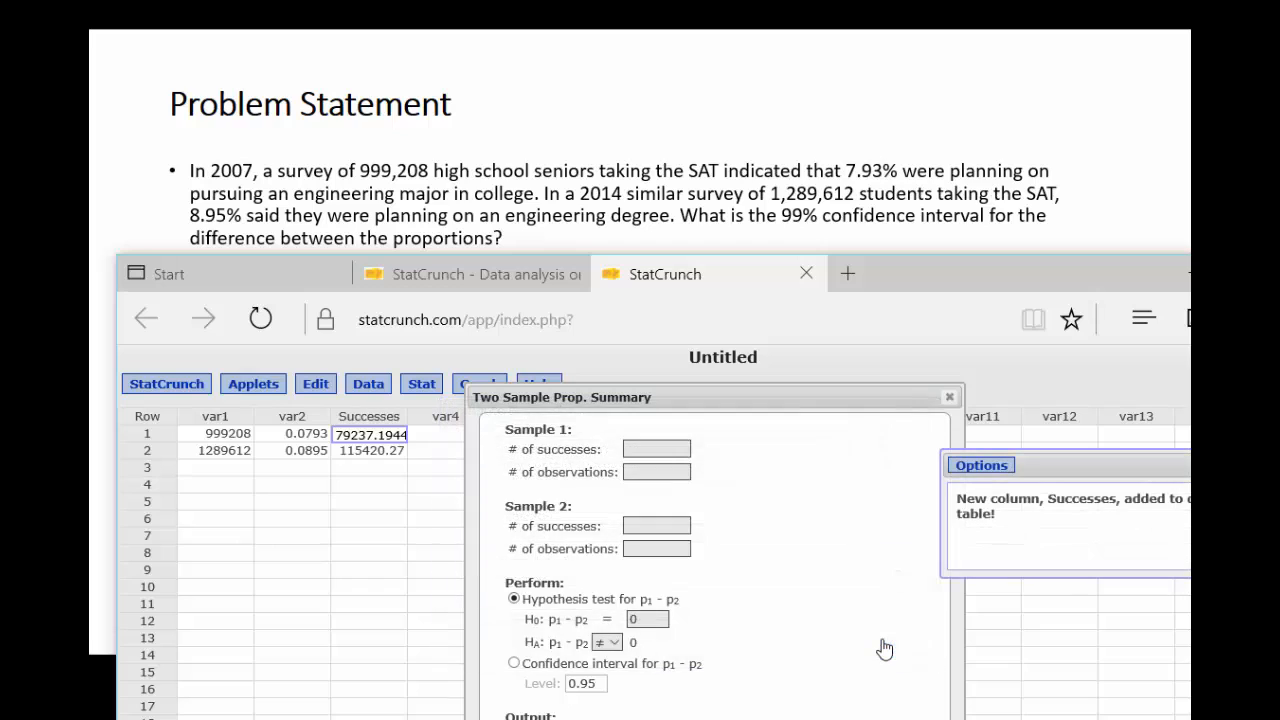
Step: Start a two-sample proportion analysis from summary data, with 79237 successes and 999208 observations for sample 1
{"action": "left_click", "coordinate": [422, 388]}
{"action": "mouse_move", "coordinate": [480, 497]}
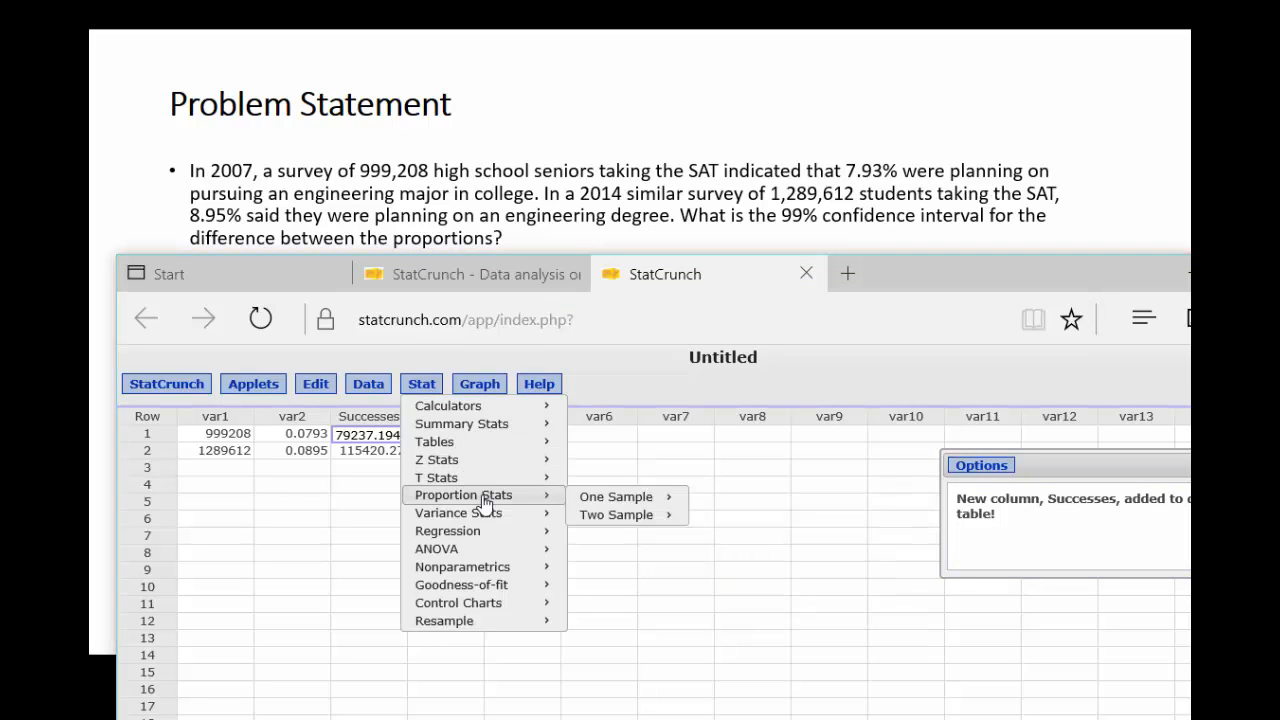
{"action": "mouse_move", "coordinate": [636, 531]}
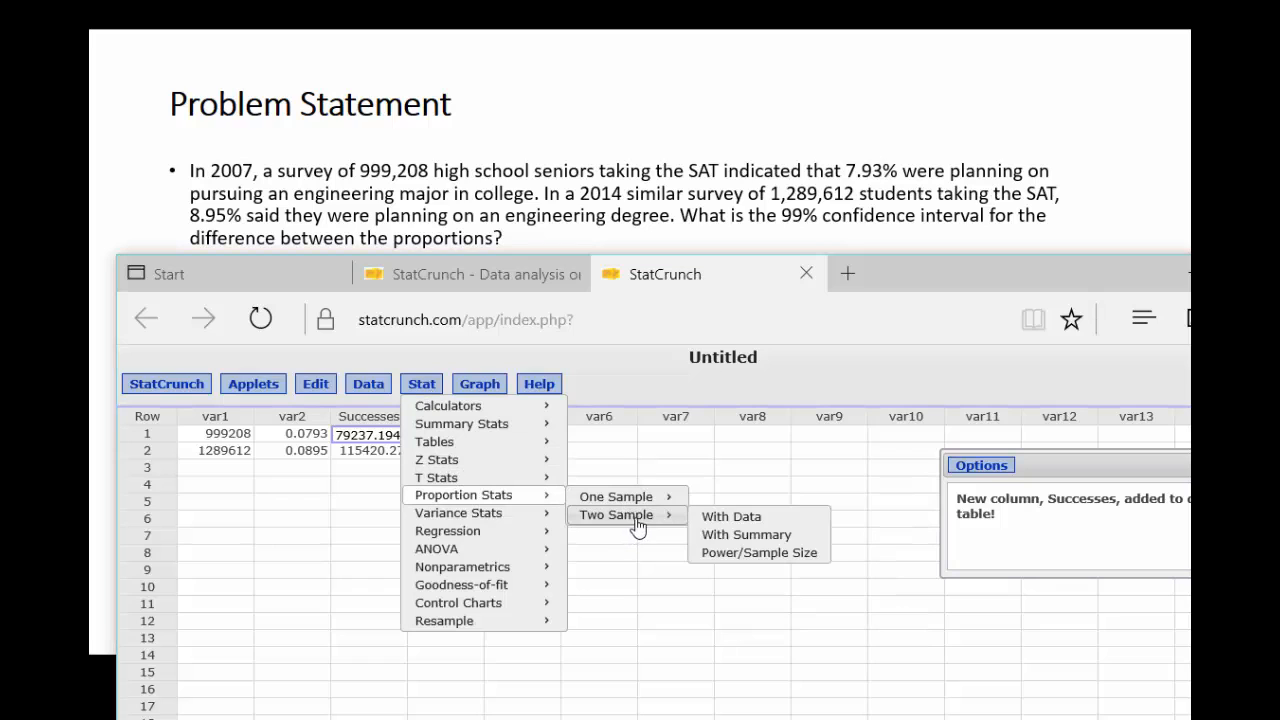
{"action": "left_click", "coordinate": [730, 535]}
{"action": "left_click_drag", "start_coordinate": [735, 572], "coordinate": [734, 374]}
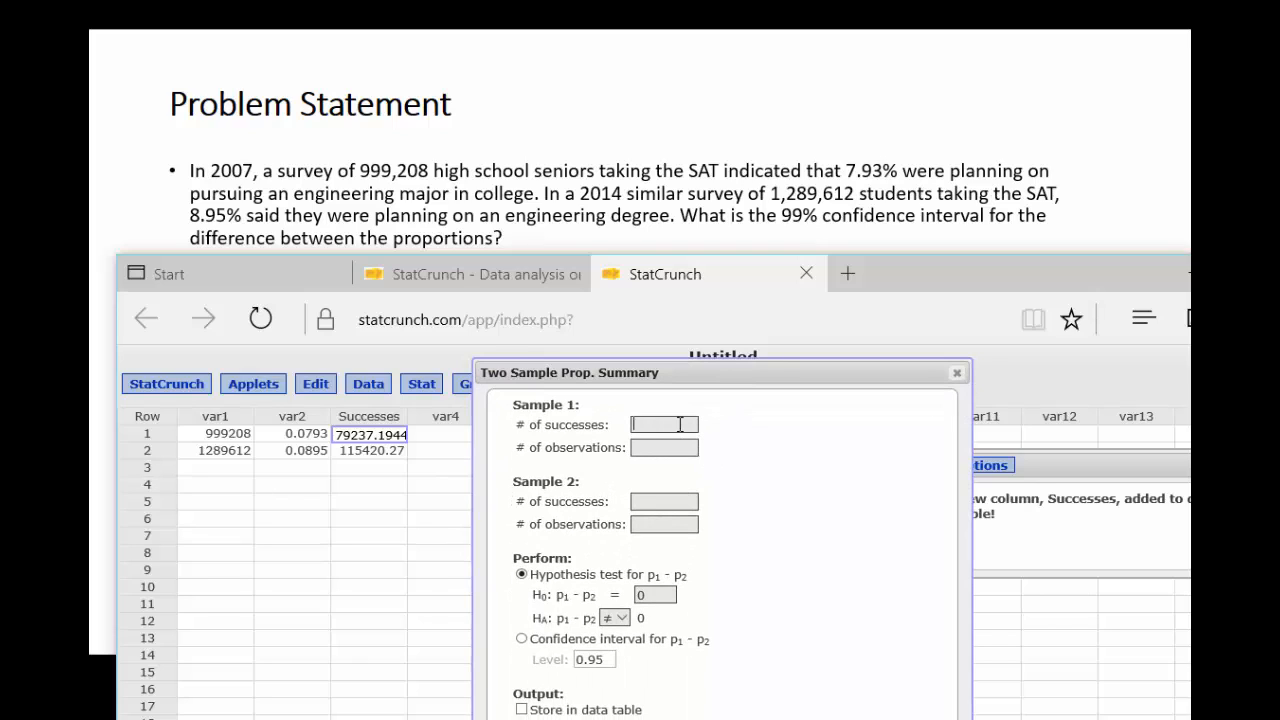
{"action": "type", "text": "79237"}
{"action": "left_click", "coordinate": [667, 441]}
{"action": "type", "text": "999208"}
Step: Enter 115420 successes and 1289612 observations for sample 2
{"action": "left_click", "coordinate": [668, 501]}
{"action": "type", "text": "115420"}
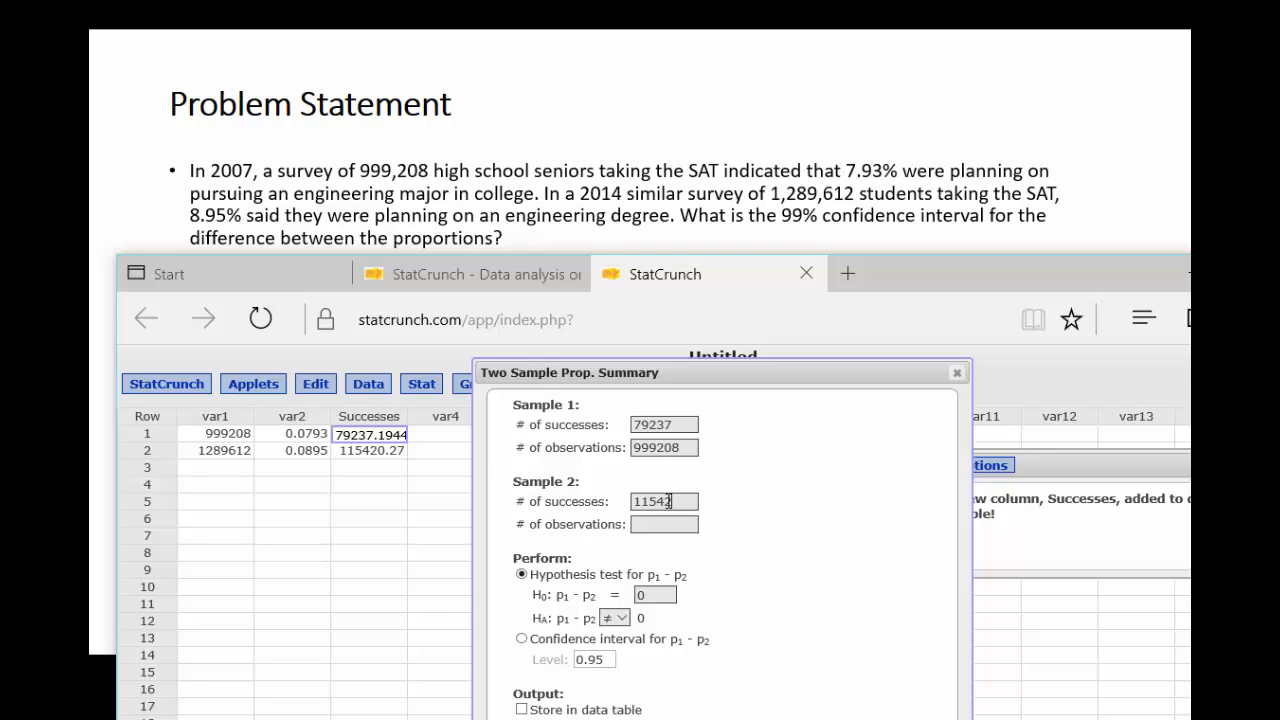
{"action": "left_click", "coordinate": [659, 521]}
{"action": "type", "text": "1289612"}
Step: Compute the confidence interval for p1 - p2 at level 0.99 and reposition the results window so the whole table shows
{"action": "left_click", "coordinate": [521, 639]}
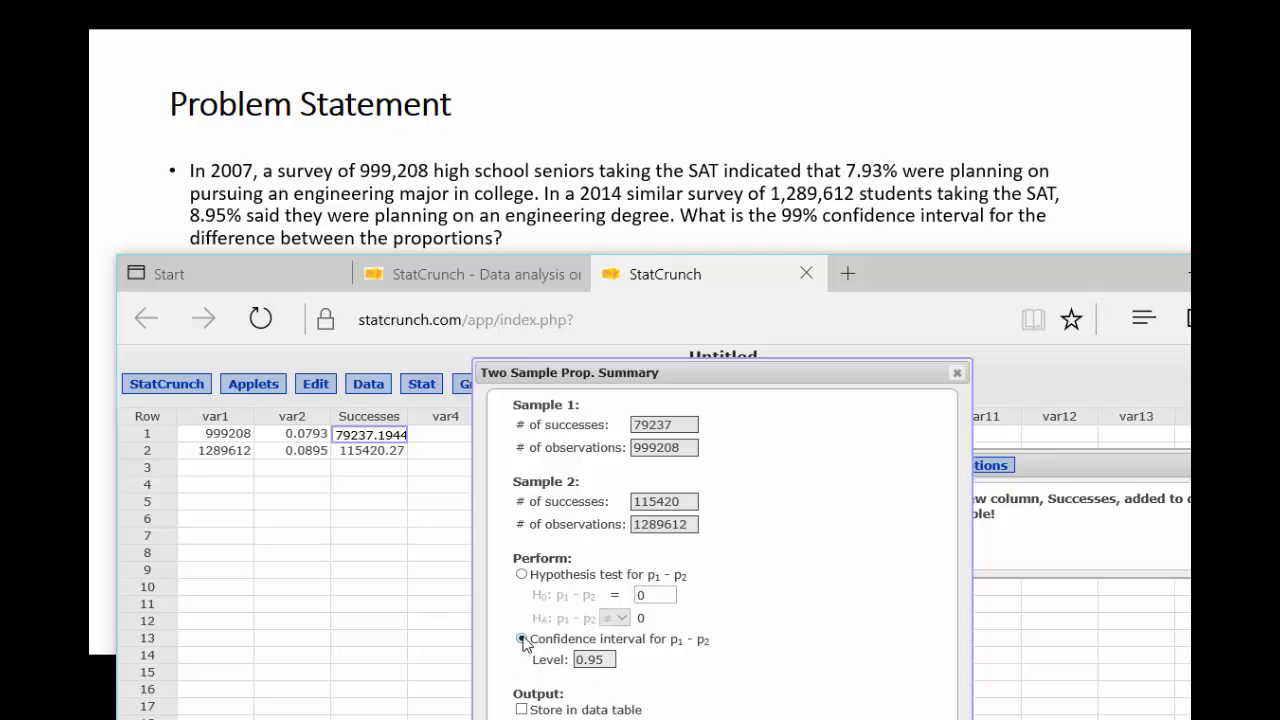
{"action": "left_click", "coordinate": [611, 660]}
{"action": "key", "text": "BackSpace"}
{"action": "type", "text": "9"}
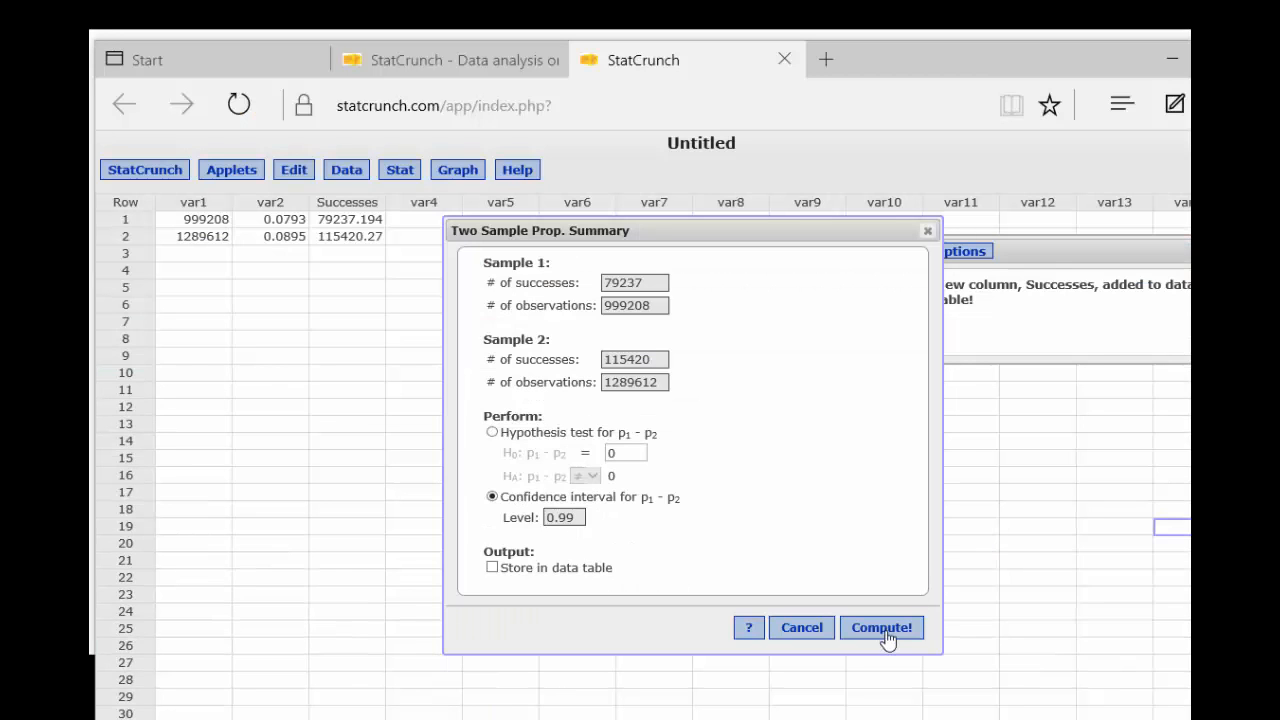
{"action": "left_click", "coordinate": [883, 632]}
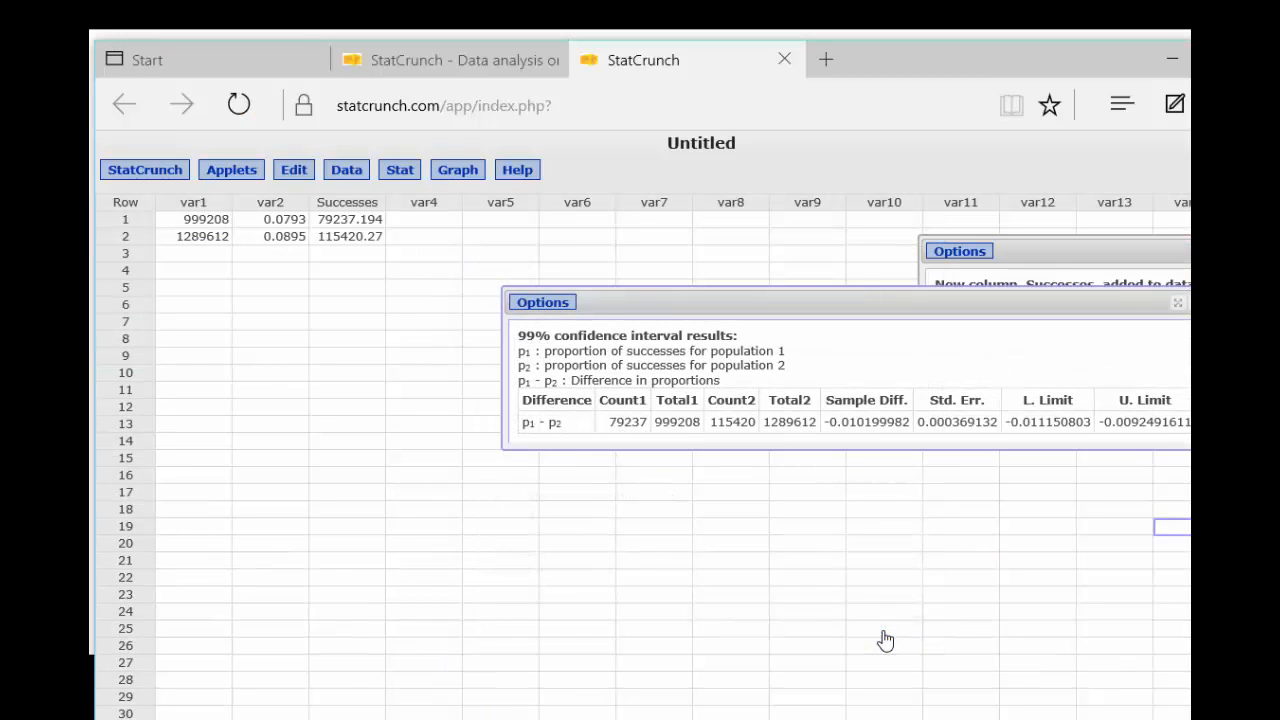
{"action": "left_click_drag", "start_coordinate": [855, 309], "coordinate": [619, 286]}
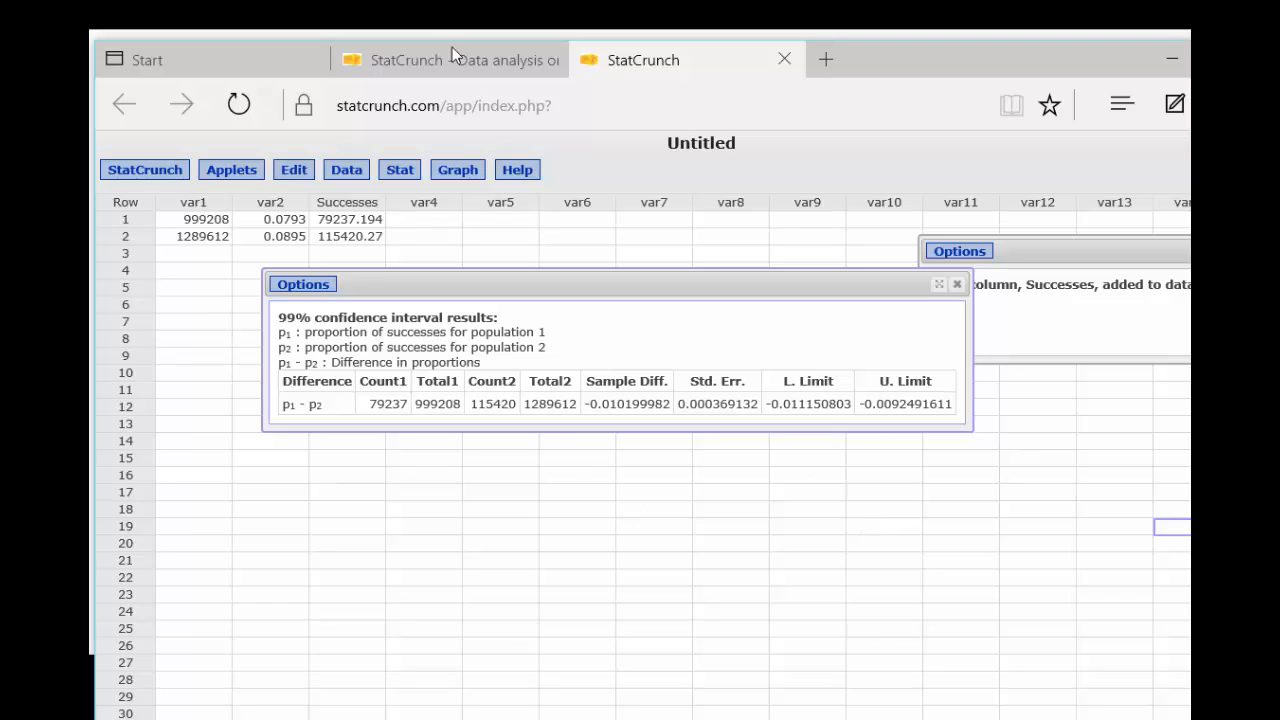
Step: Return to the Problem Statement slide in the slide show and reveal its answer line
{"action": "left_click", "coordinate": [443, 0]}
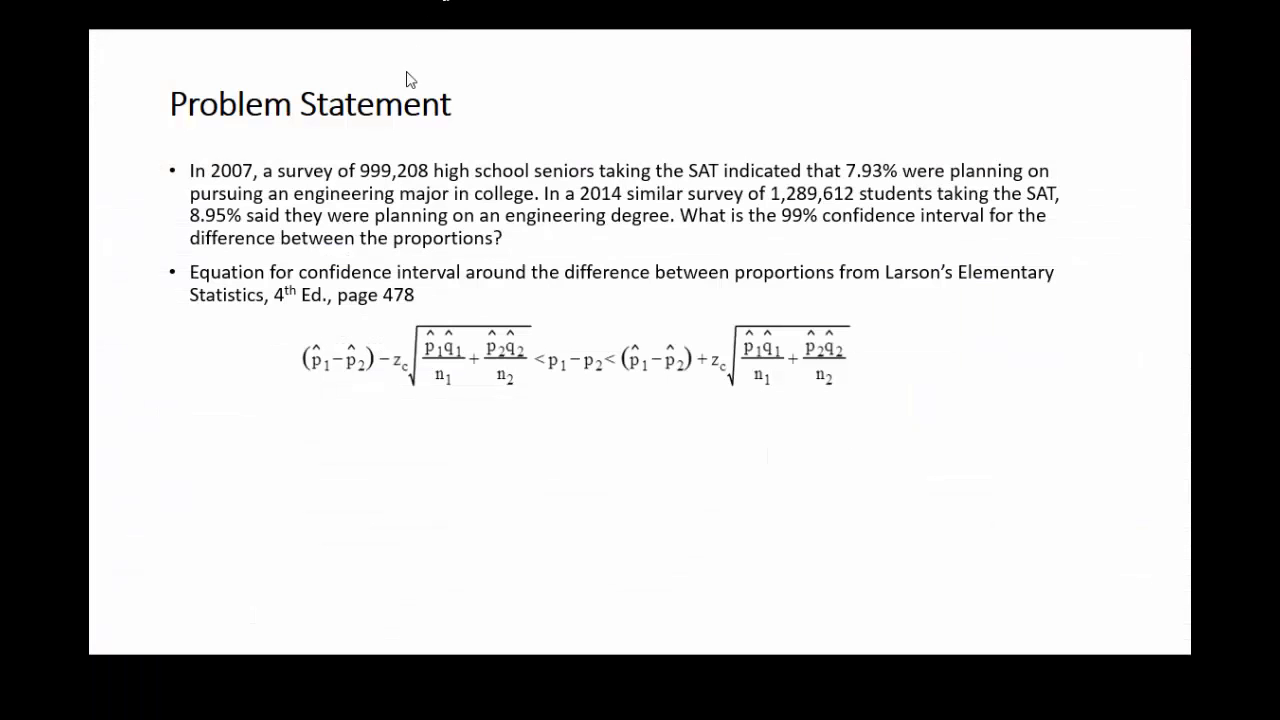
{"action": "key", "text": "Right"}
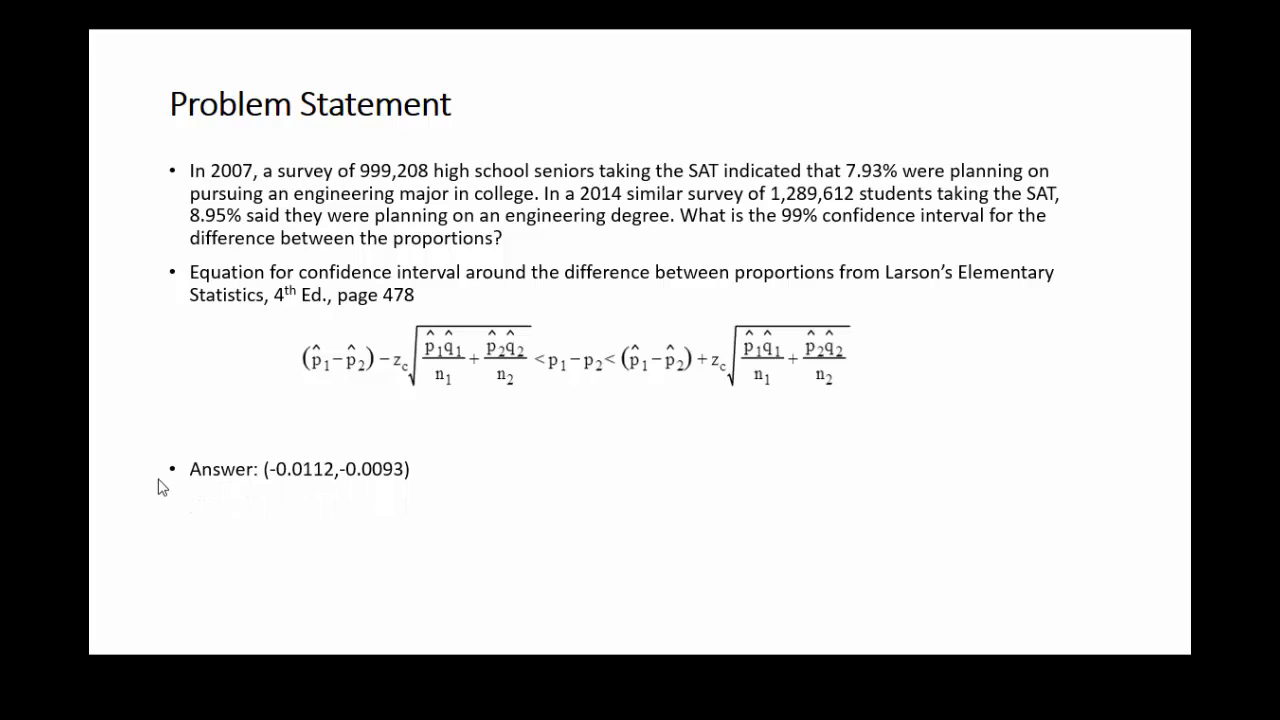